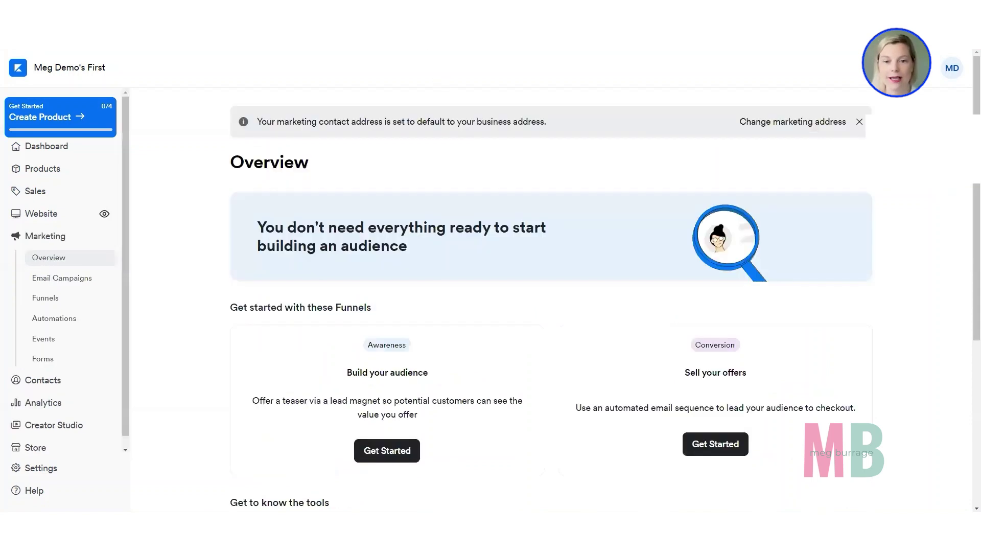
- Create a new marketing form titled "OPT-IN: Name of Freebie" and save it
click(61, 239)
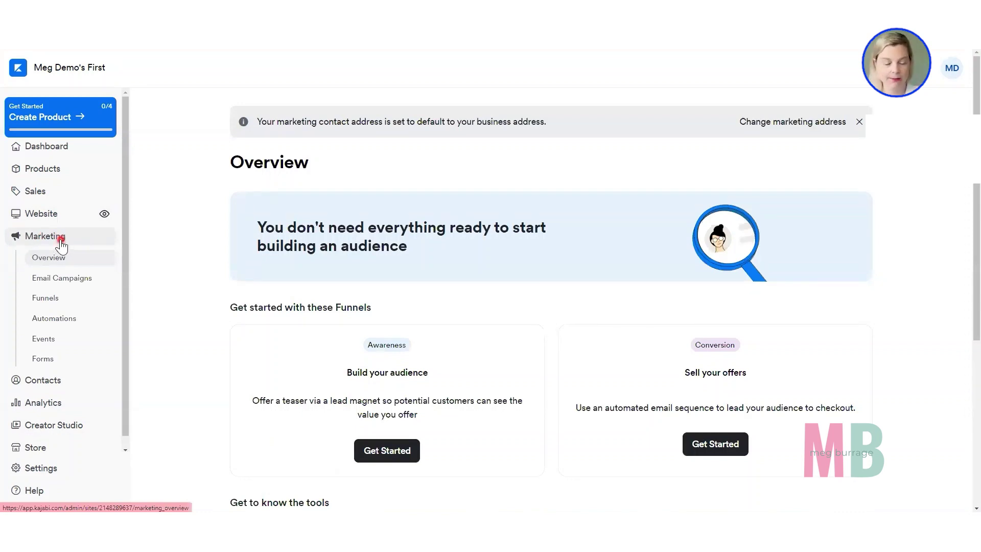
click(41, 361)
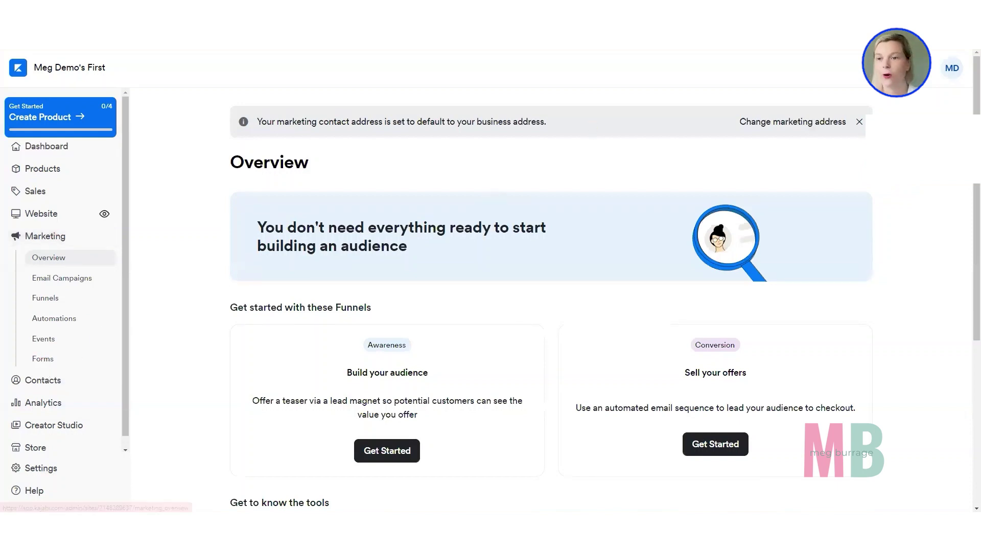
click(638, 413)
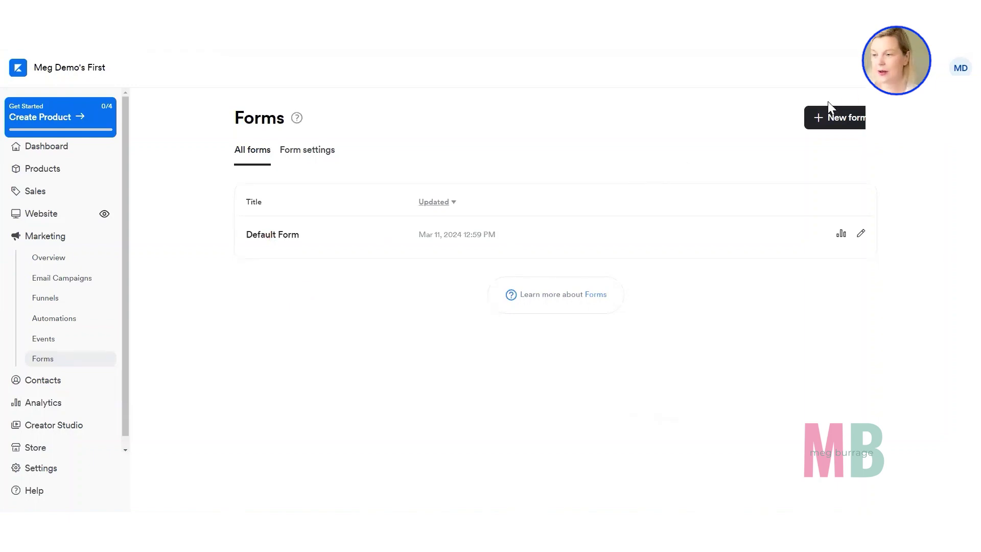
click(851, 118)
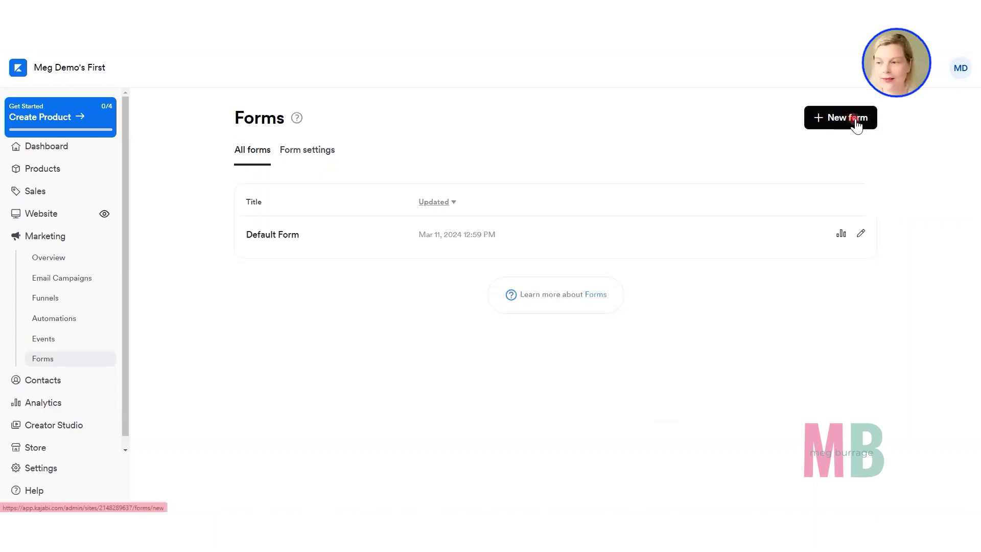
click(855, 118)
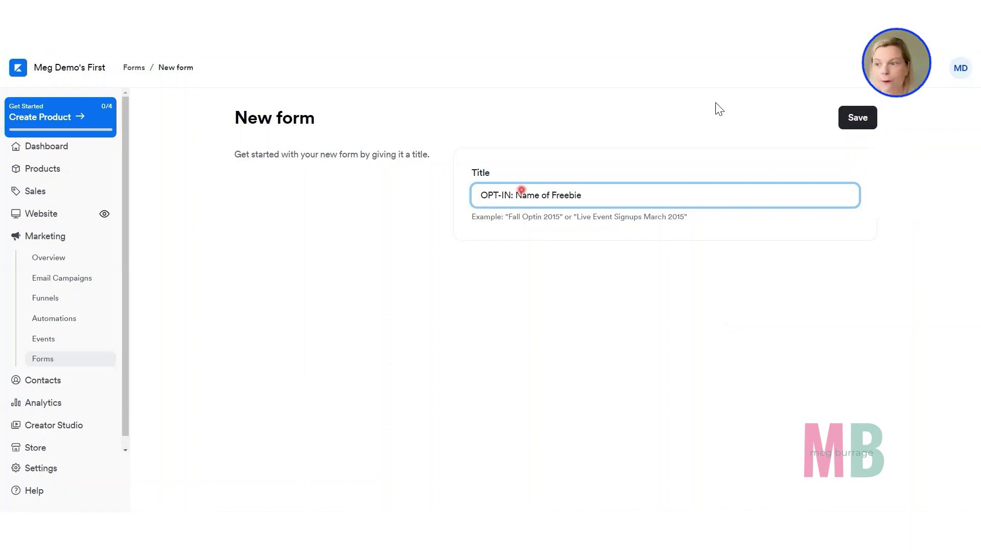
click(844, 128)
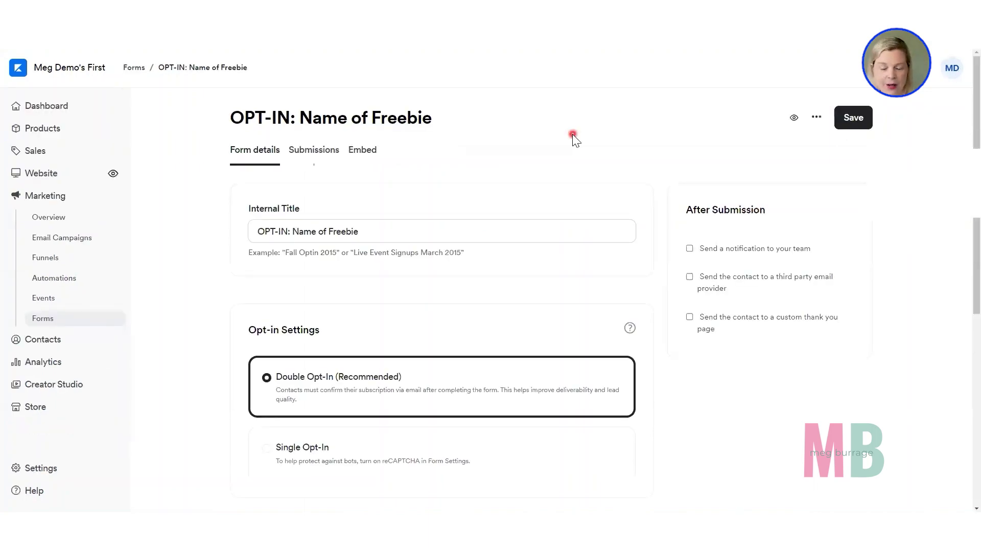
- Try Single Opt-In in the form's opt-in settings, and switch back to Double Opt-In
scroll(572, 134, down, 1)
scroll(572, 134, down, 2)
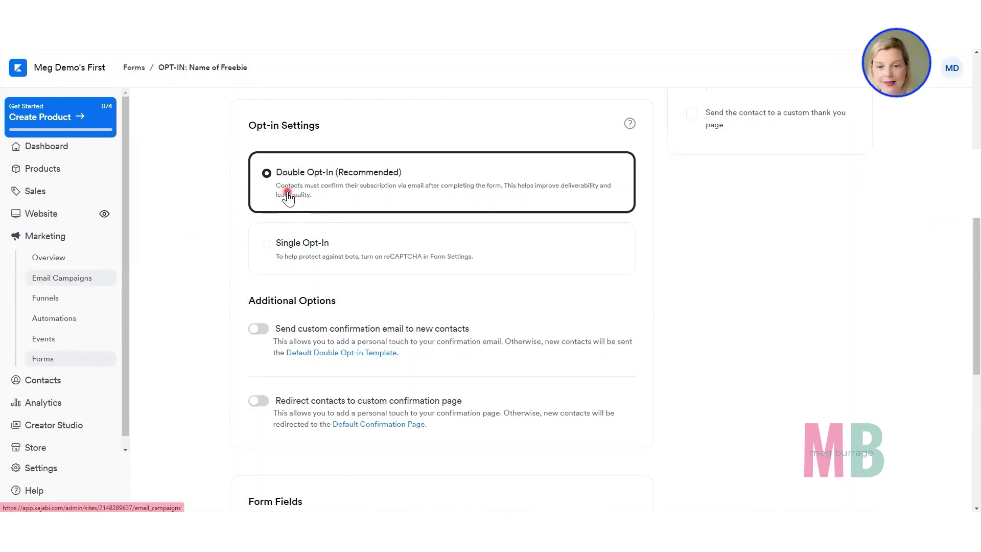
click(242, 197)
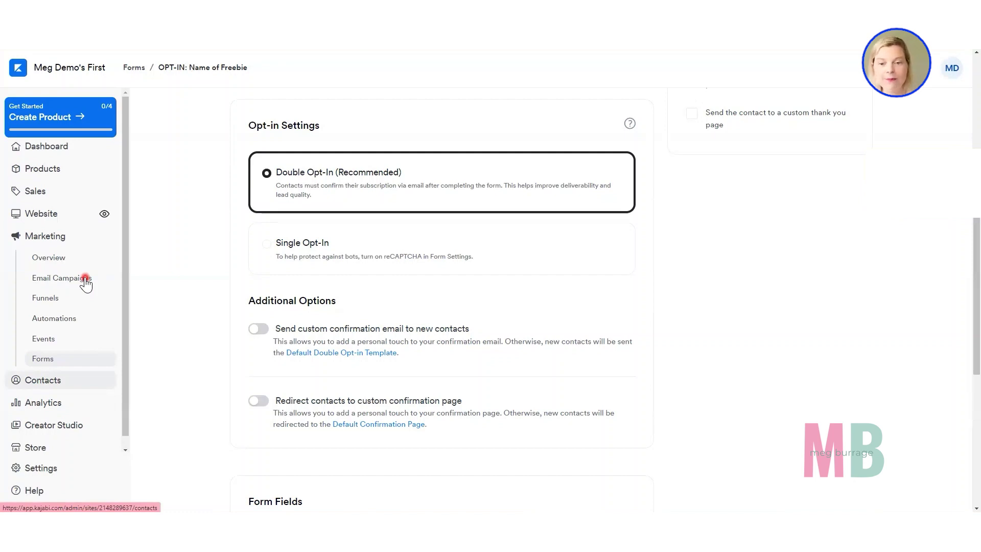
click(266, 253)
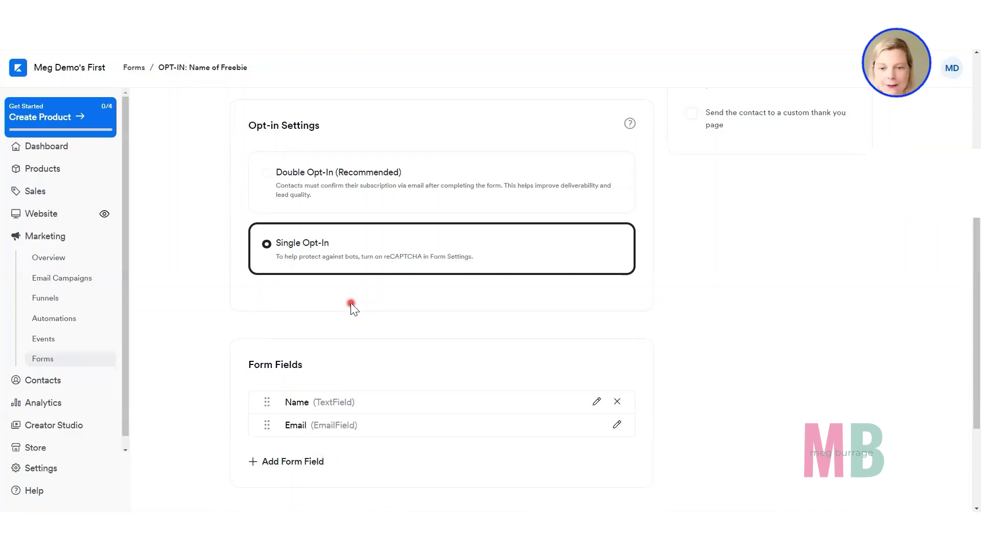
click(343, 186)
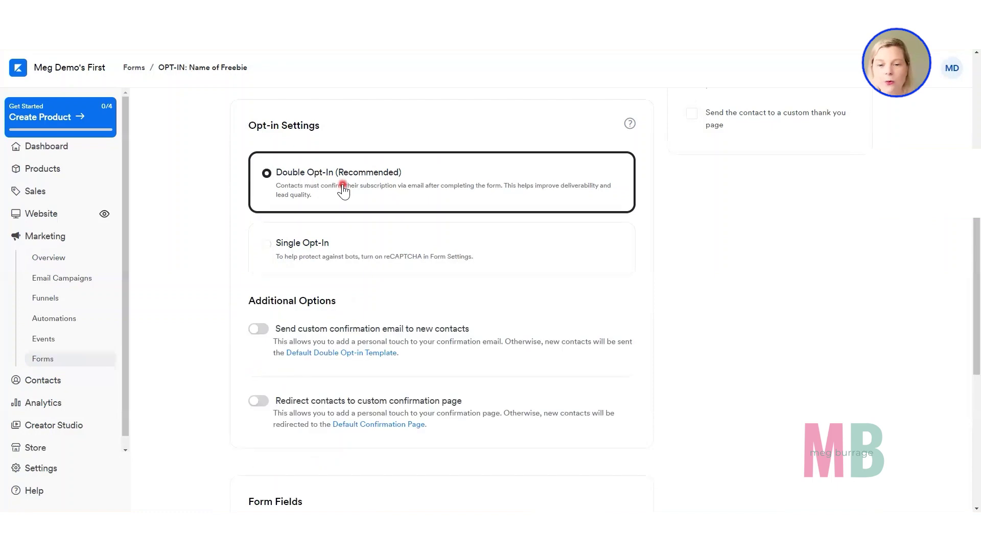
- Enable sending a custom confirmation email to new contacts and go to its confirmation button text
scroll(343, 188, down, 4)
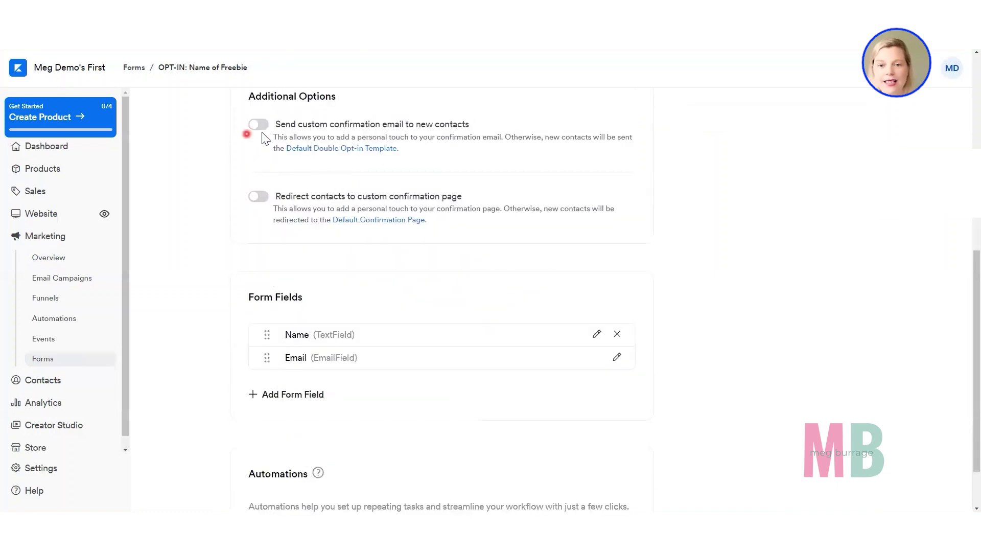
click(252, 125)
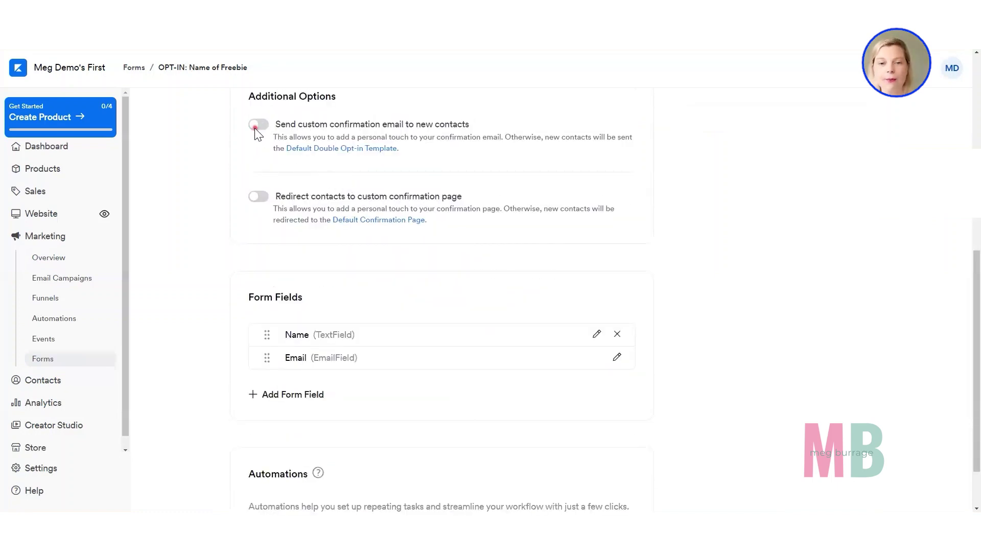
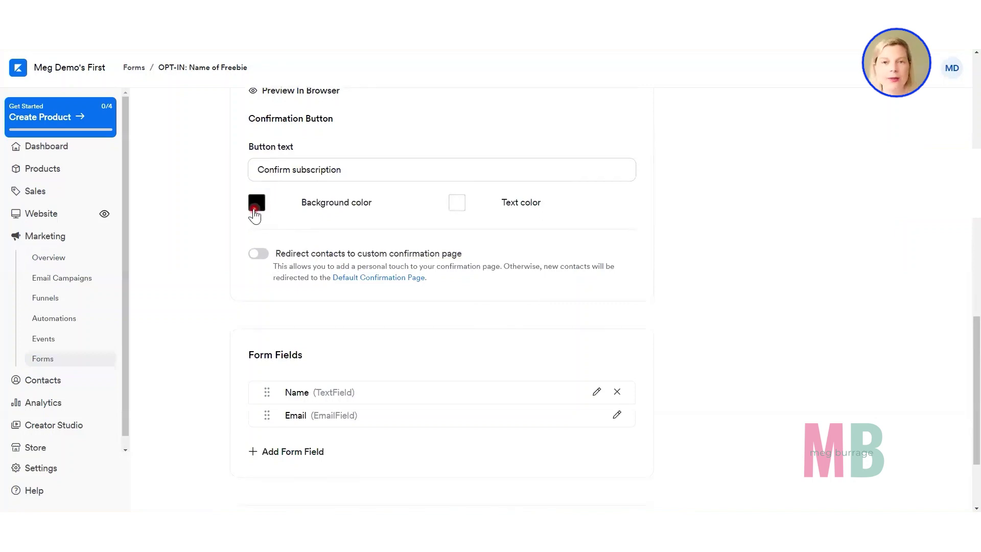
click(302, 174)
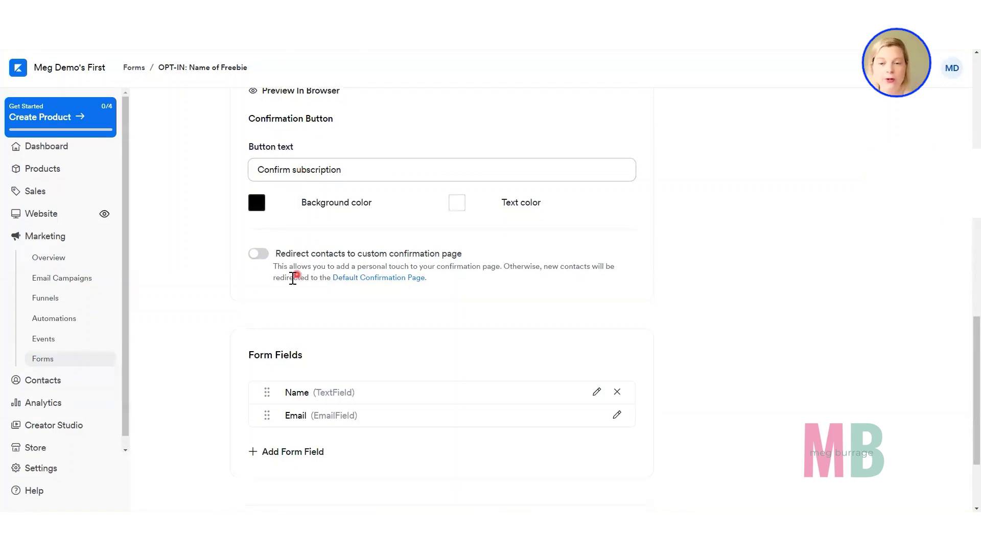
- Redirect contacts to a custom confirmation page, using the landing page "[Free Guide] XYZ Name of Guide Confirmation"
click(259, 253)
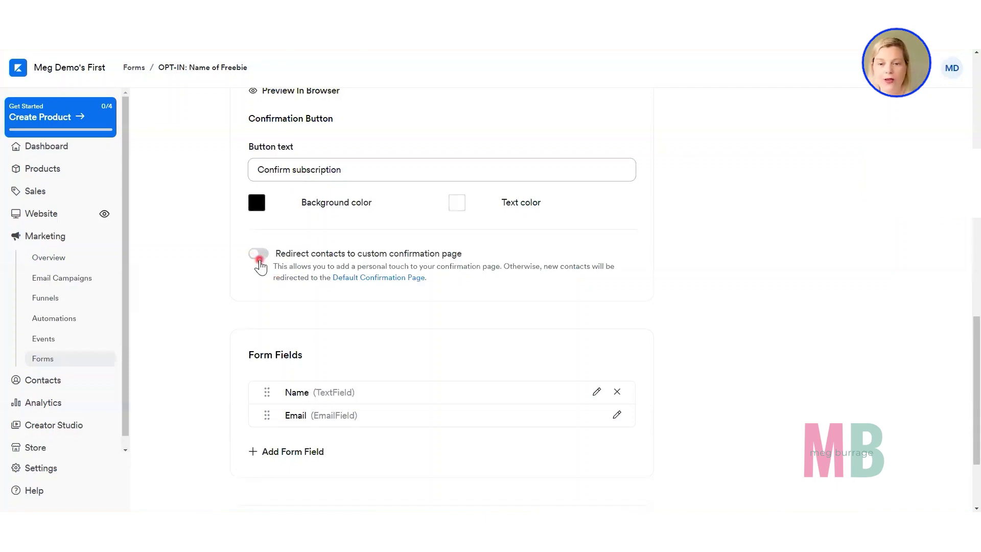
scroll(321, 184, down, 1)
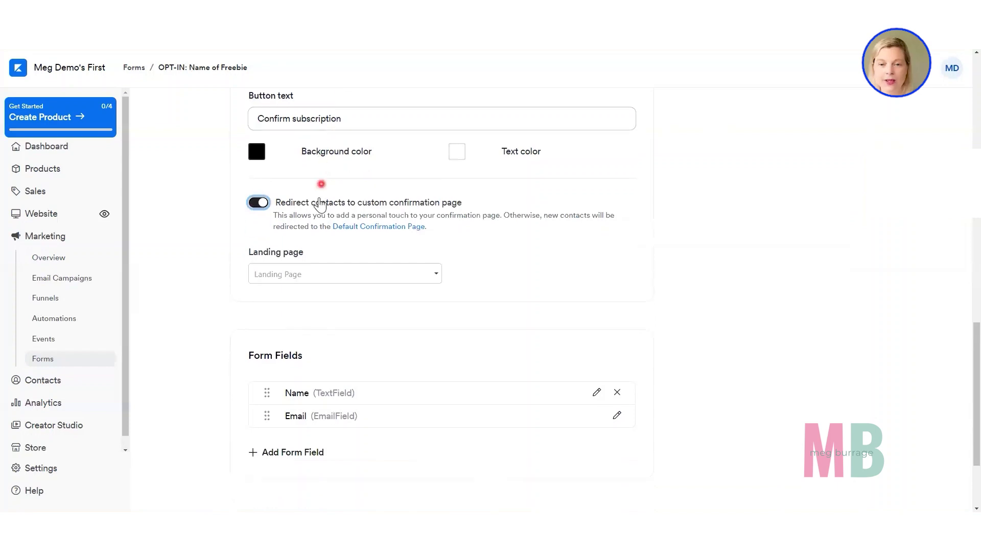
click(291, 275)
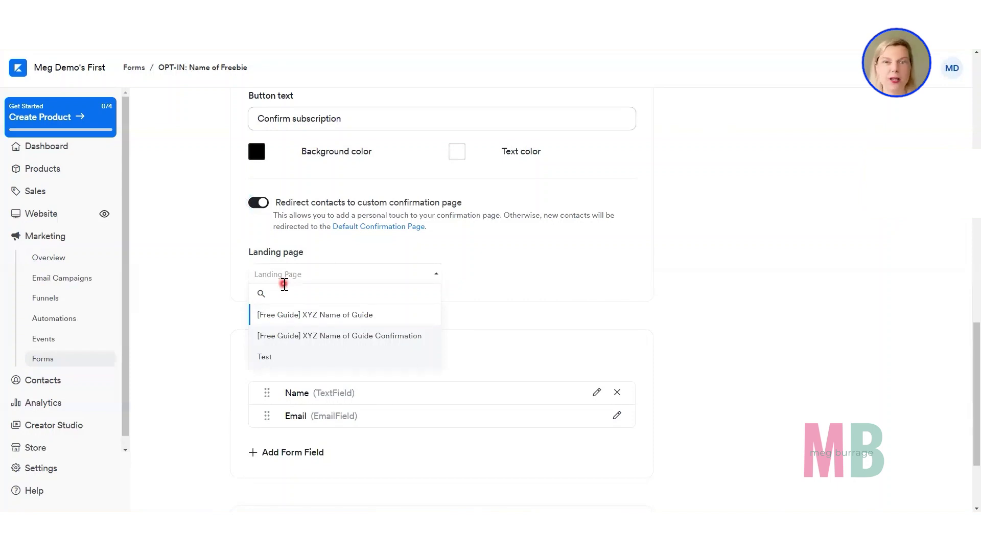
click(371, 338)
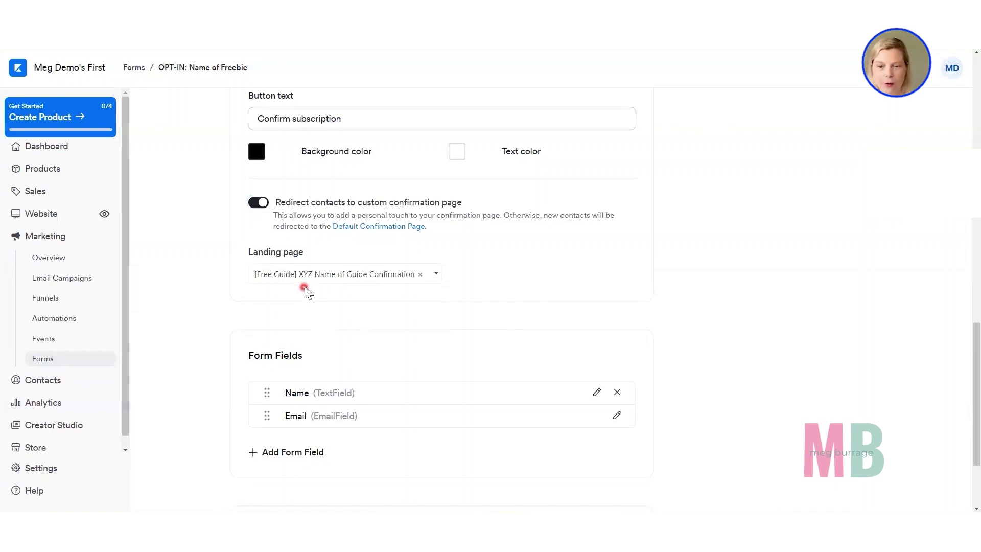
- Review the custom confirmation email settings, and turn off both the confirmation page redirect and the custom confirmation email
scroll(306, 289, up, 4)
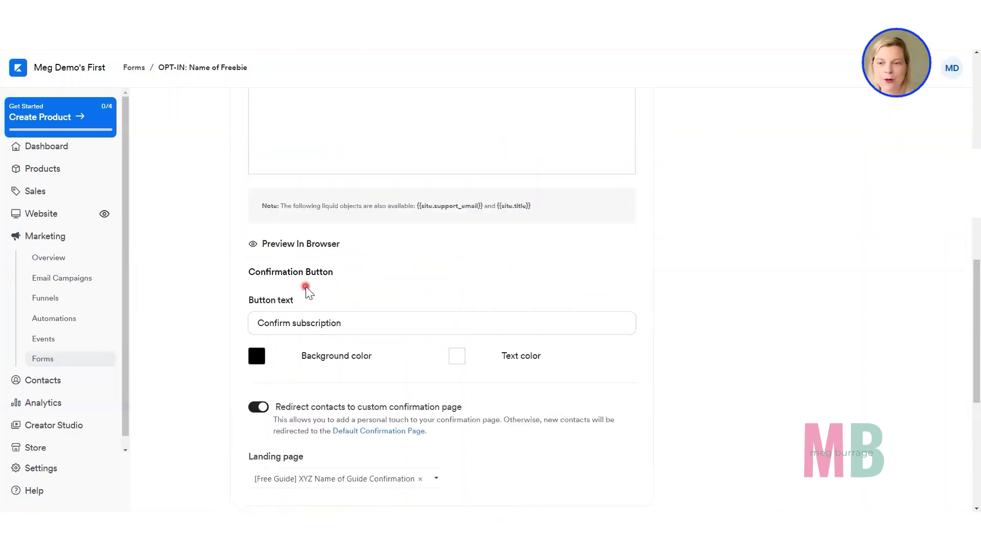
scroll(305, 286, up, 5)
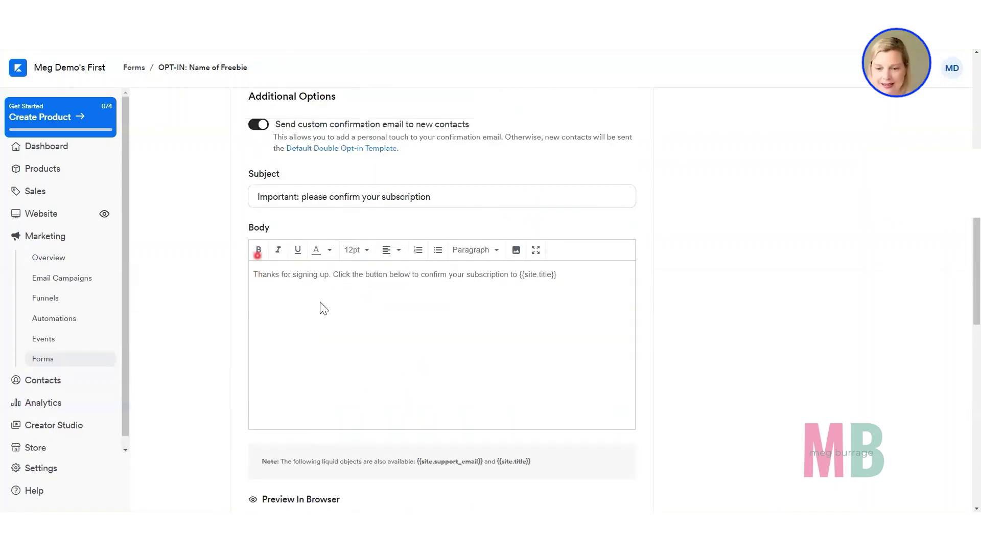
scroll(324, 308, down, 2)
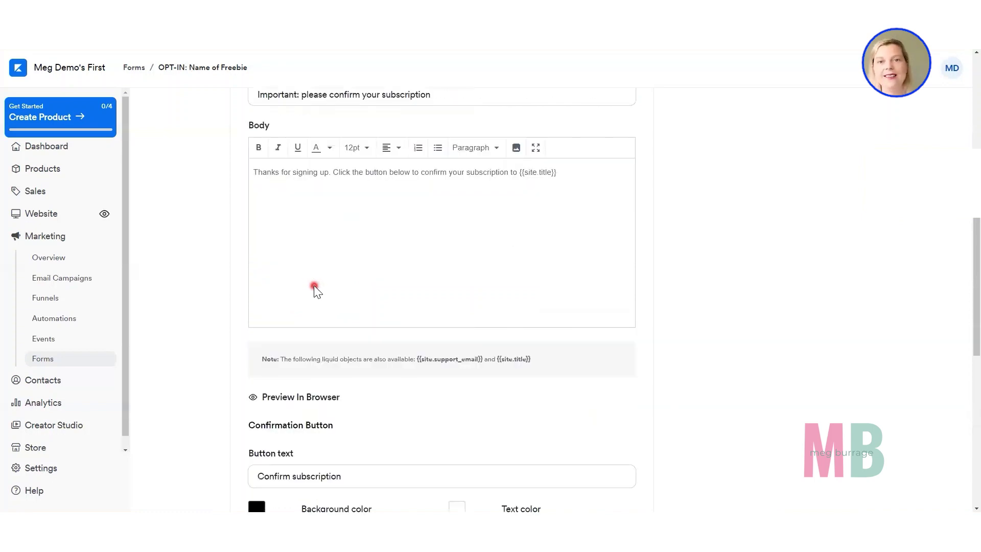
scroll(315, 290, down, 6)
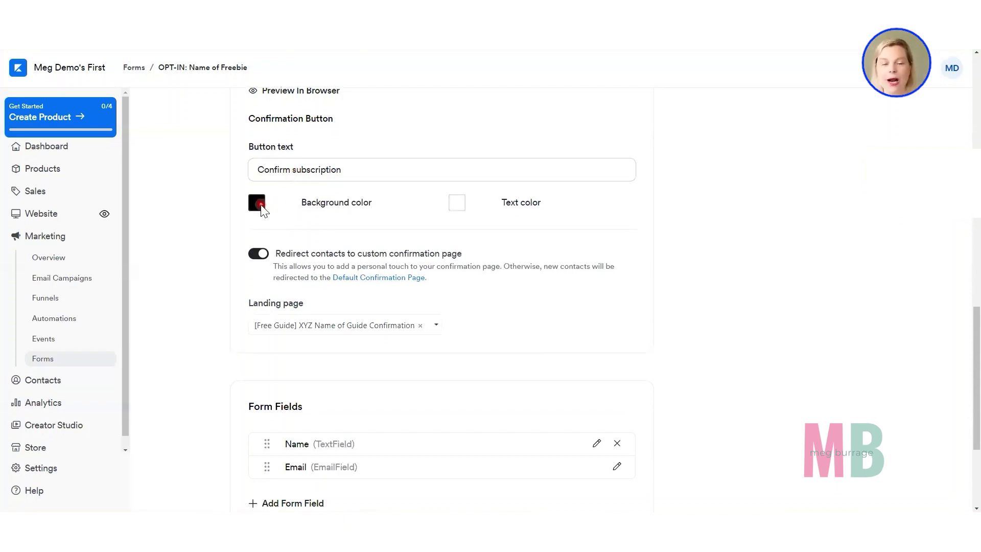
scroll(261, 204, down, 3)
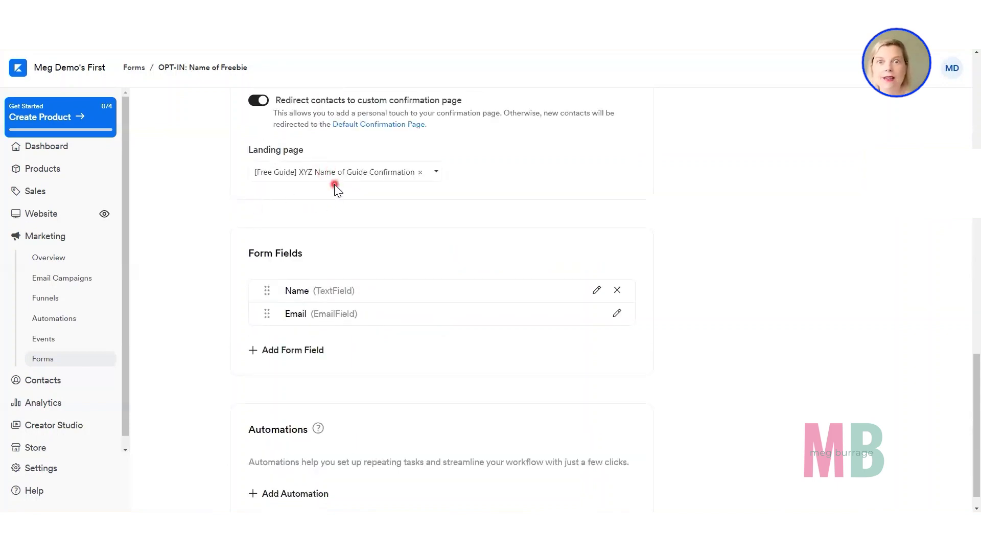
scroll(335, 184, up, 3)
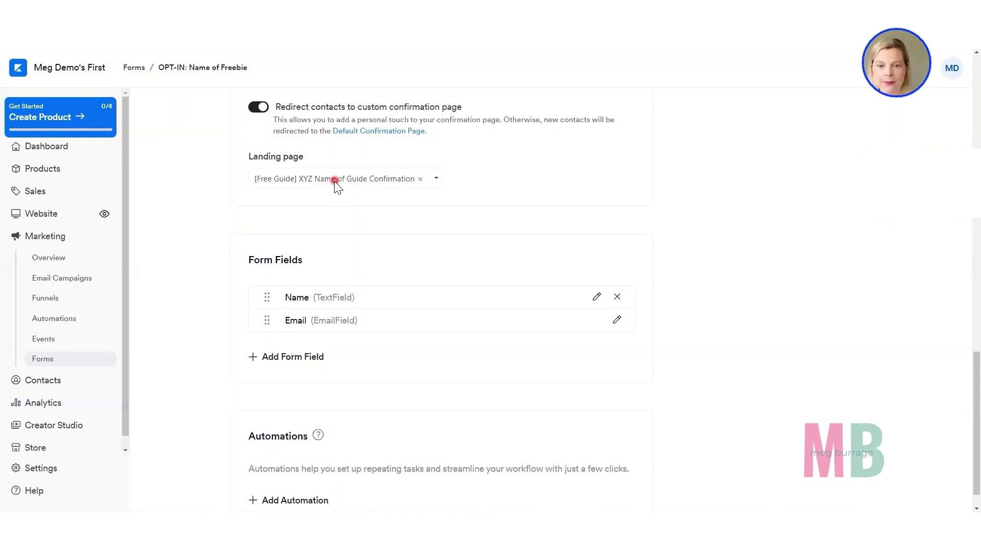
click(263, 254)
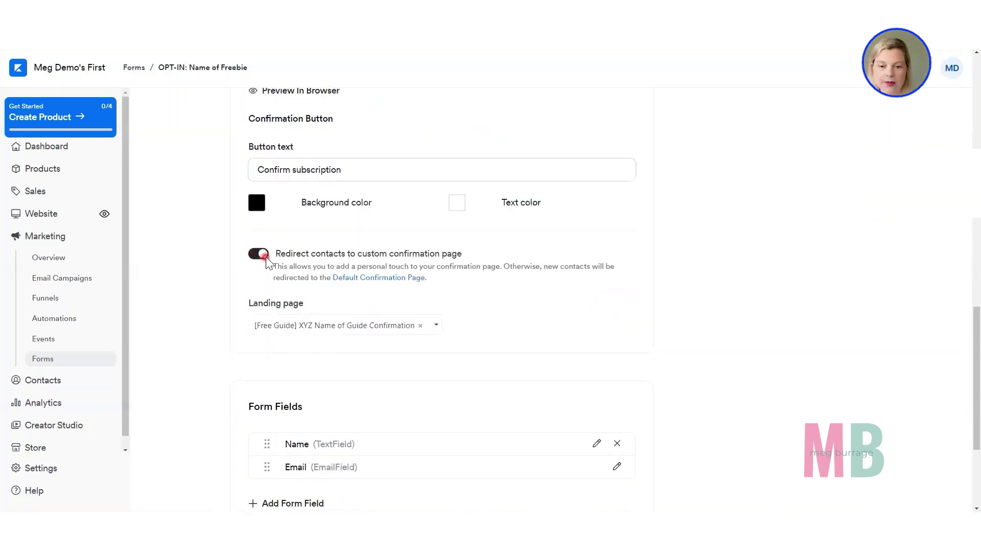
click(263, 255)
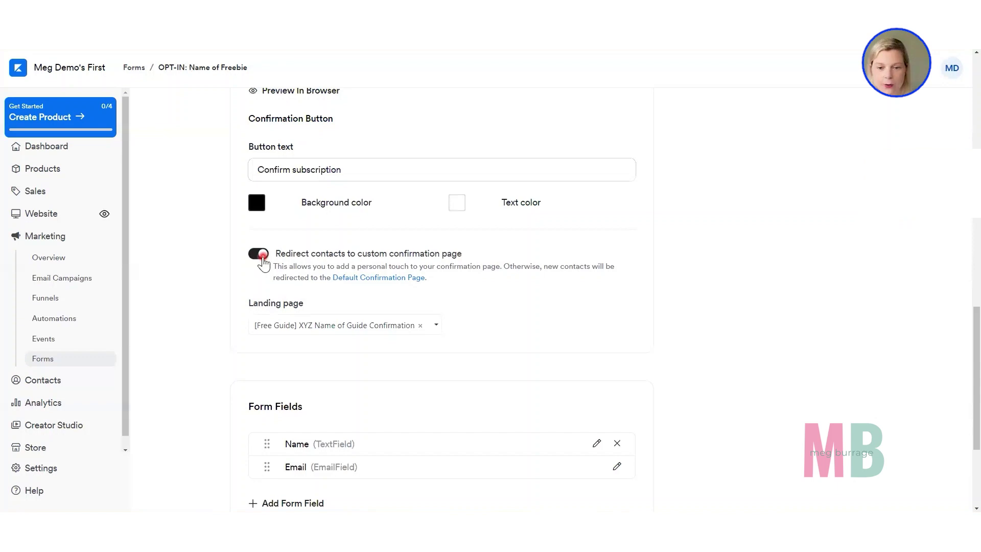
scroll(263, 261, up, 9)
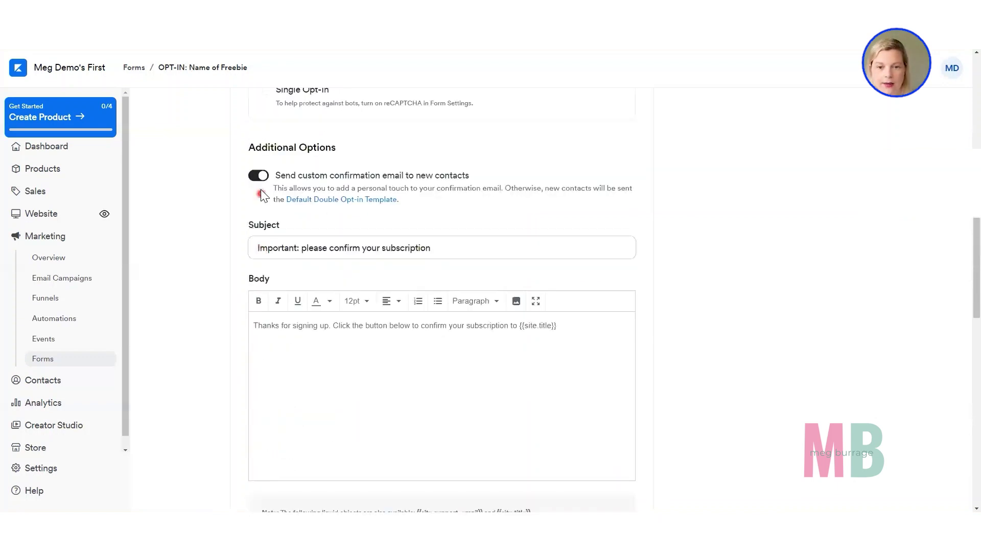
click(263, 177)
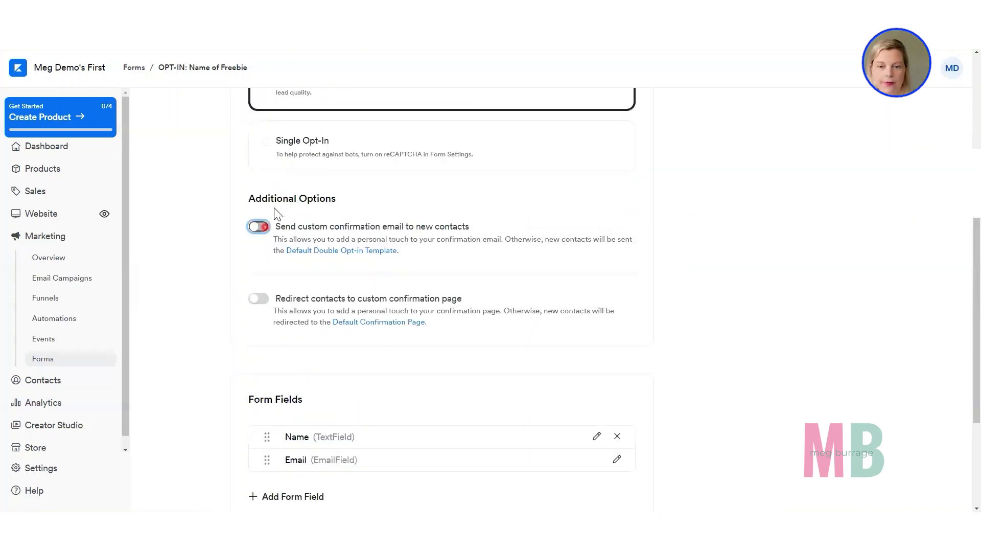
- Set the form to Single Opt-In and save it
click(266, 142)
scroll(267, 144, up, 6)
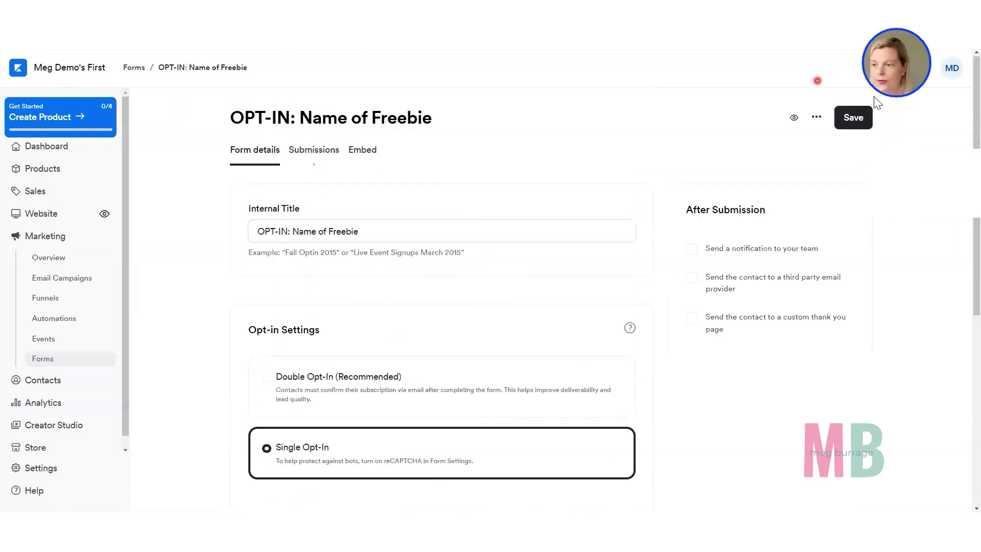
click(847, 116)
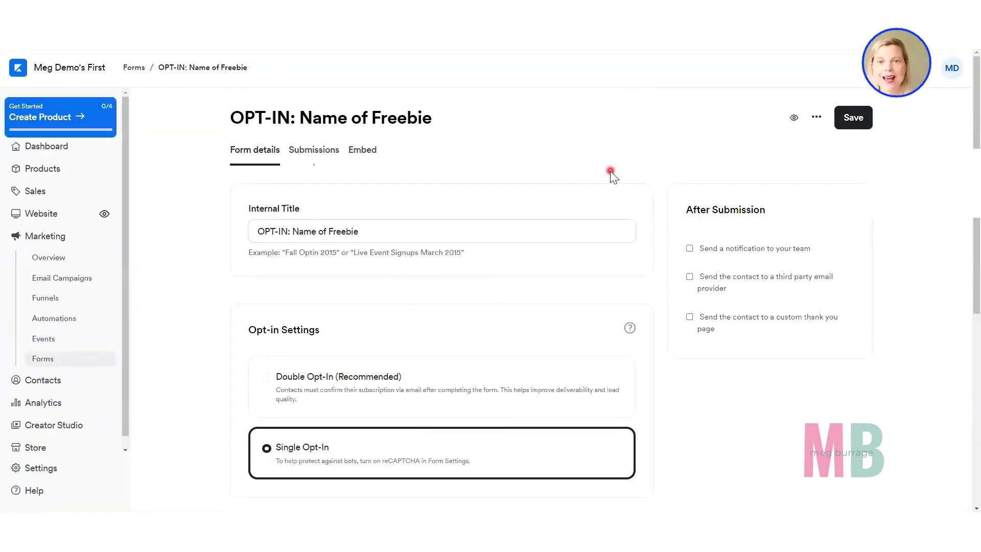
- Turn on the after-submission notification to the team and add the team member's email address as recipient
scroll(610, 171, down, 2)
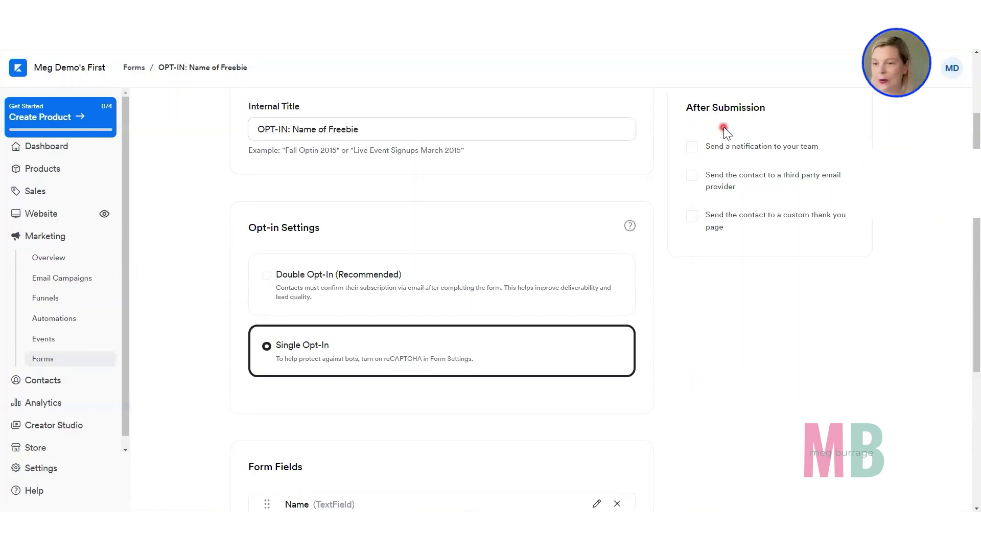
click(688, 147)
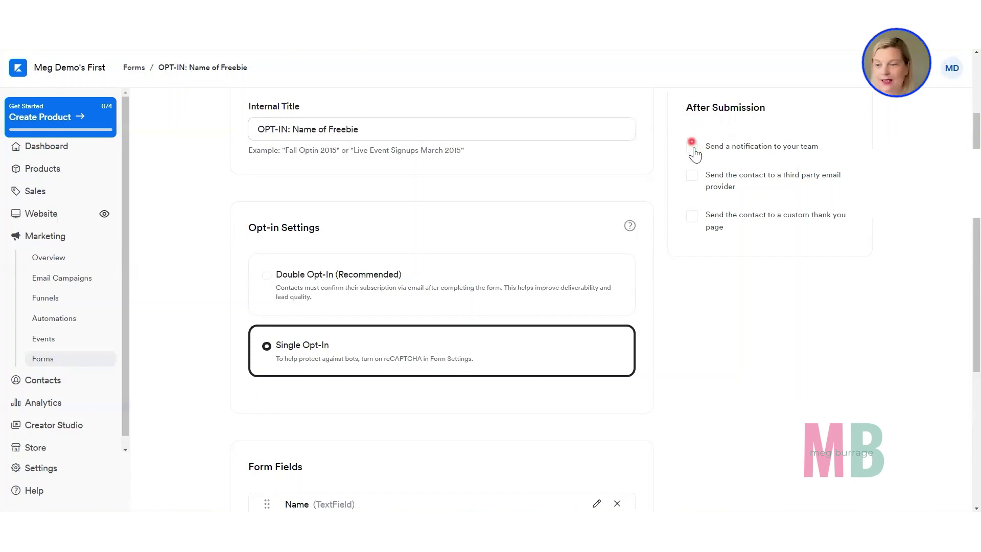
click(692, 148)
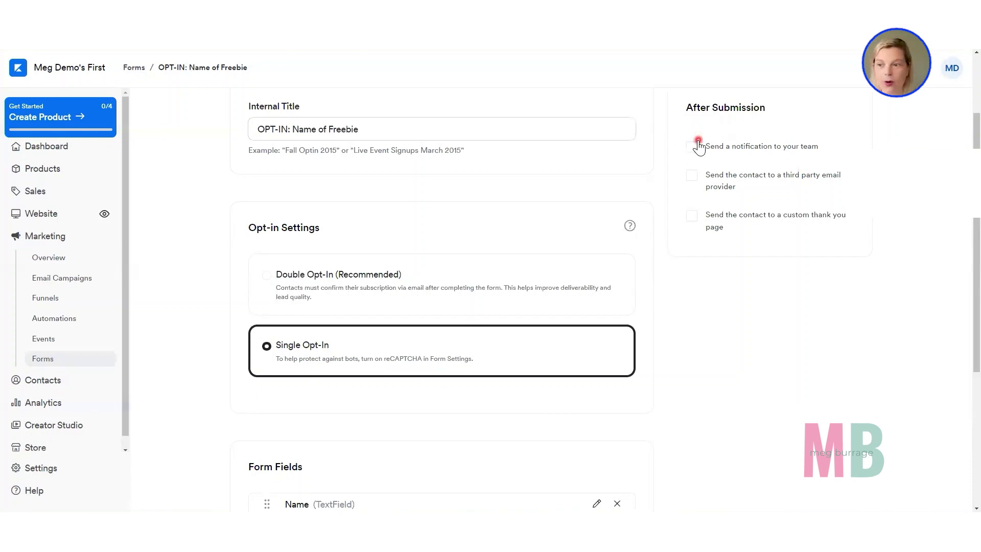
click(691, 148)
click(702, 161)
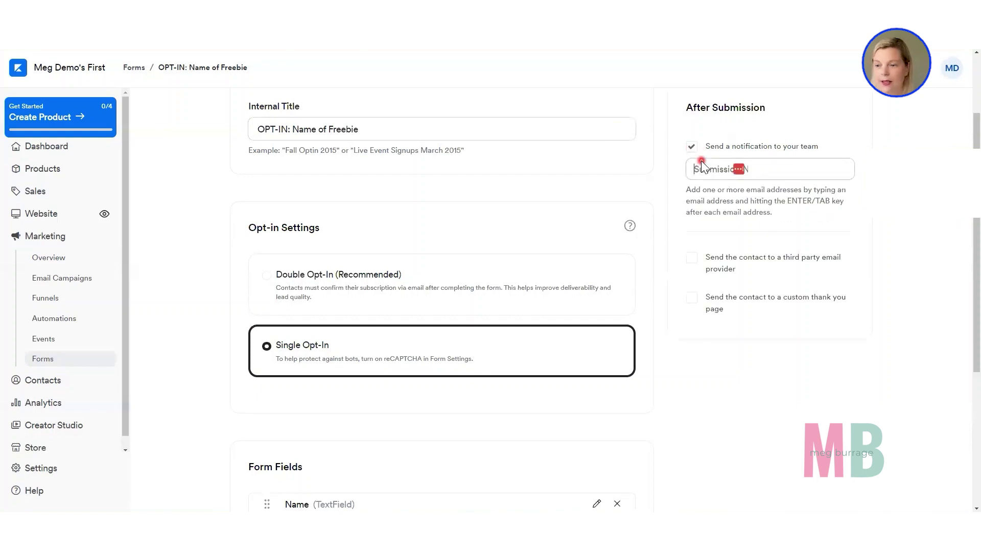
text(m)
click(773, 193)
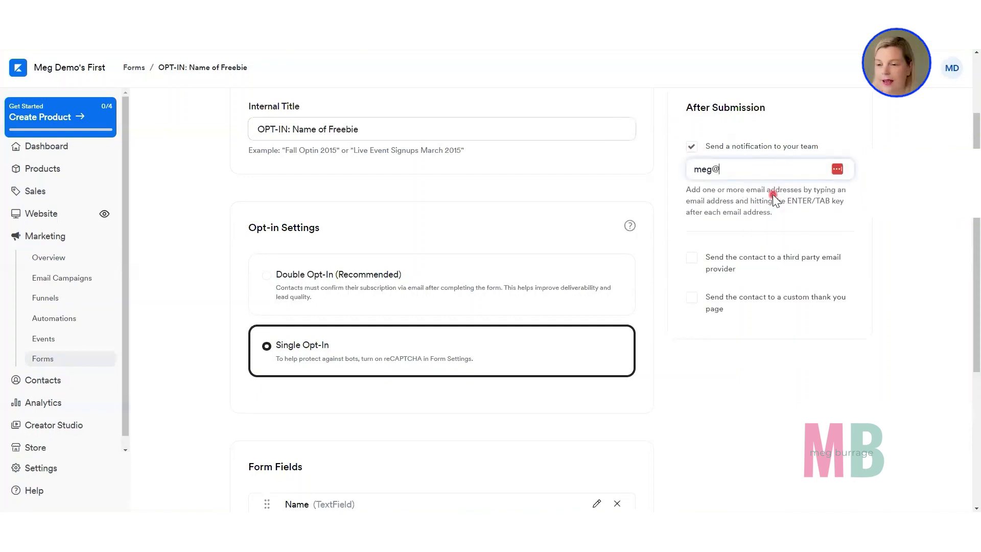
key(Return)
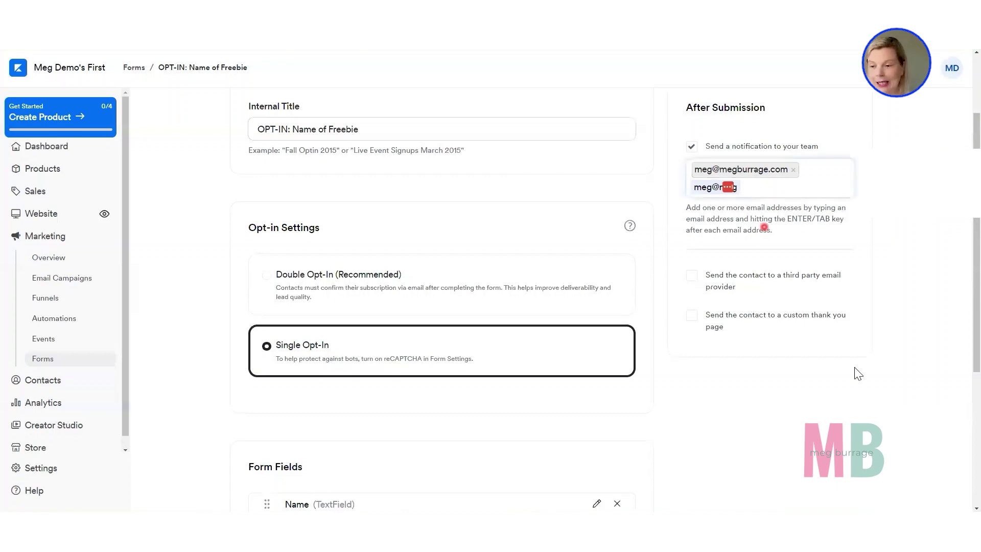
- Review the form's fields and automations, and inspect the subscribe triggers of the "Welcome to my list" email sequence
scroll(855, 370, down, 4)
scroll(854, 370, down, 1)
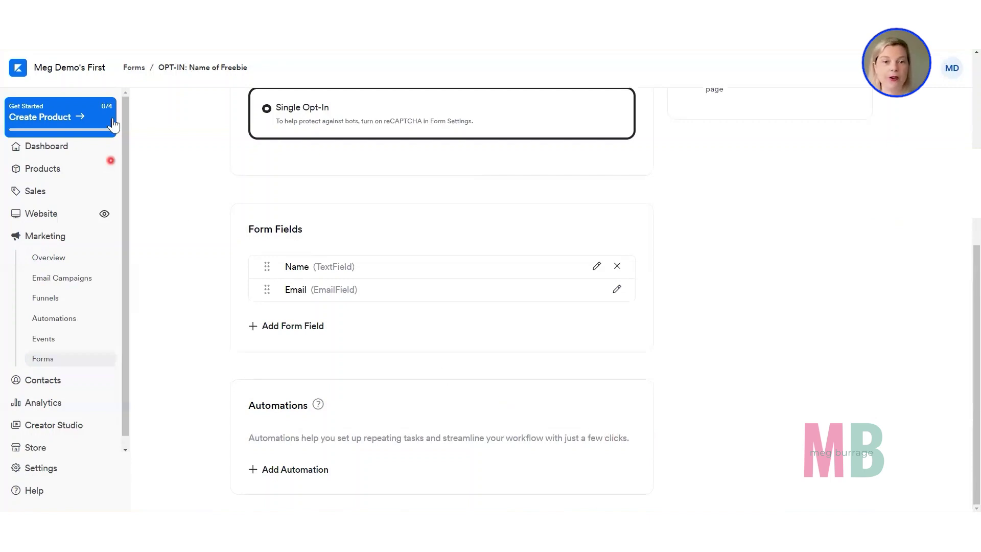
click(62, 278)
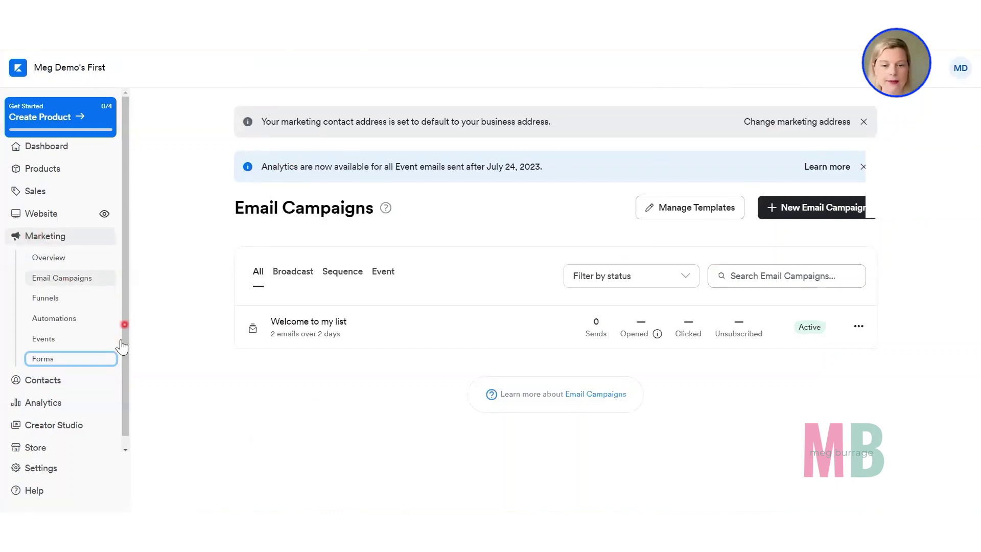
click(299, 323)
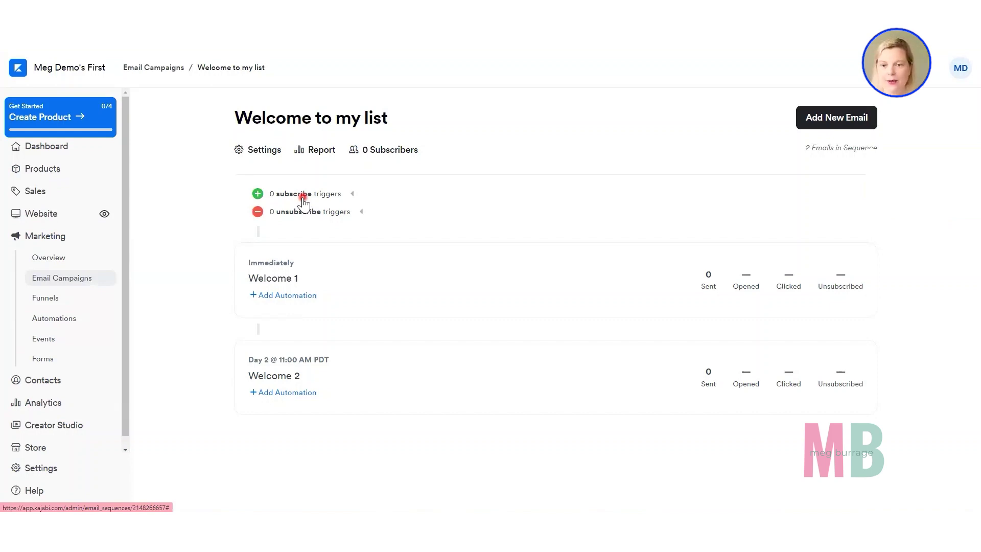
click(260, 196)
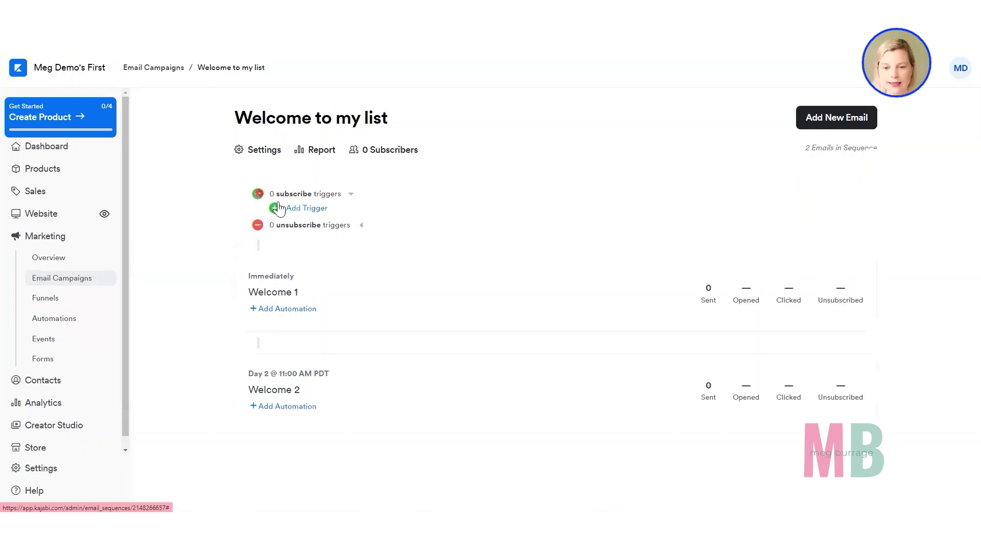
click(314, 209)
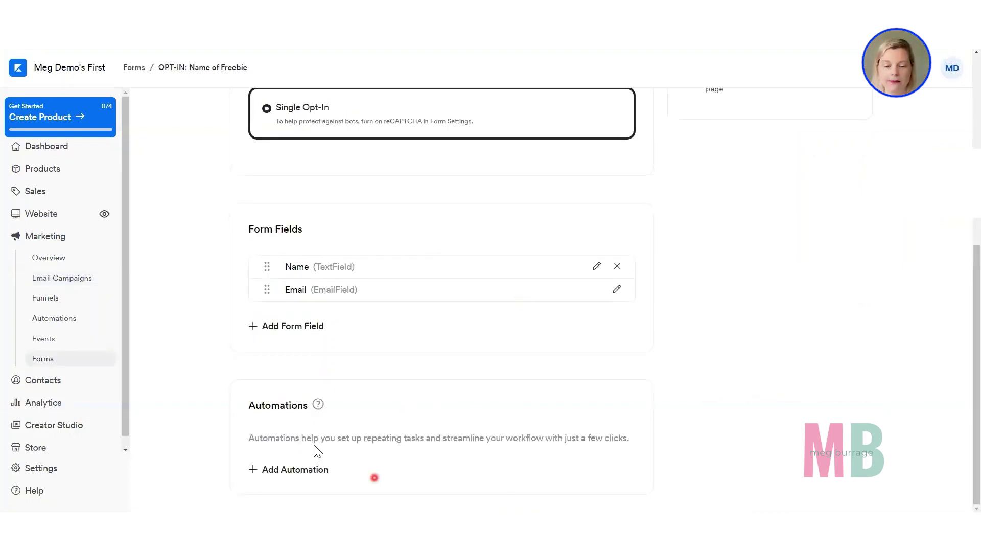
- Add an automation to the form that subscribes submitters to the "Welcome to my list" email sequence, and save the changes
click(282, 470)
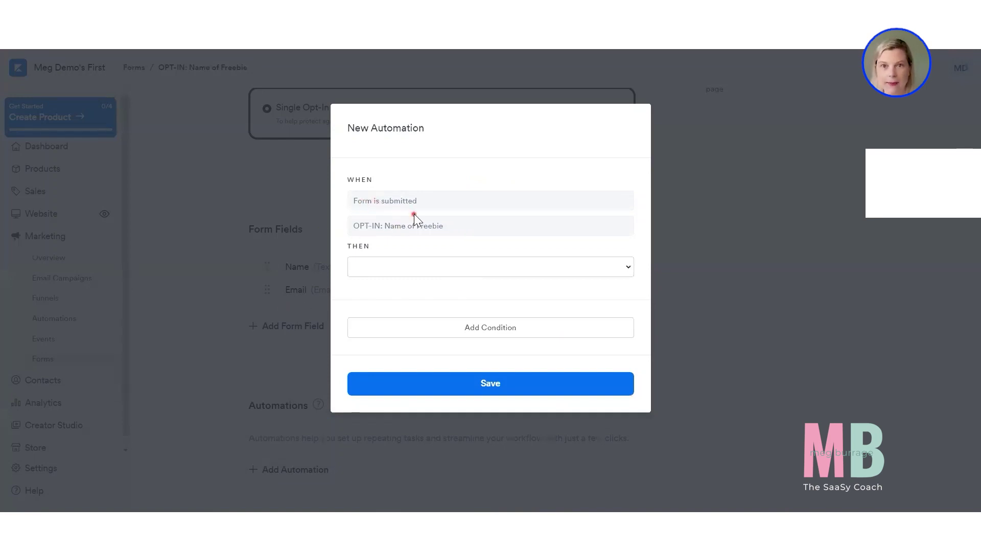
click(391, 263)
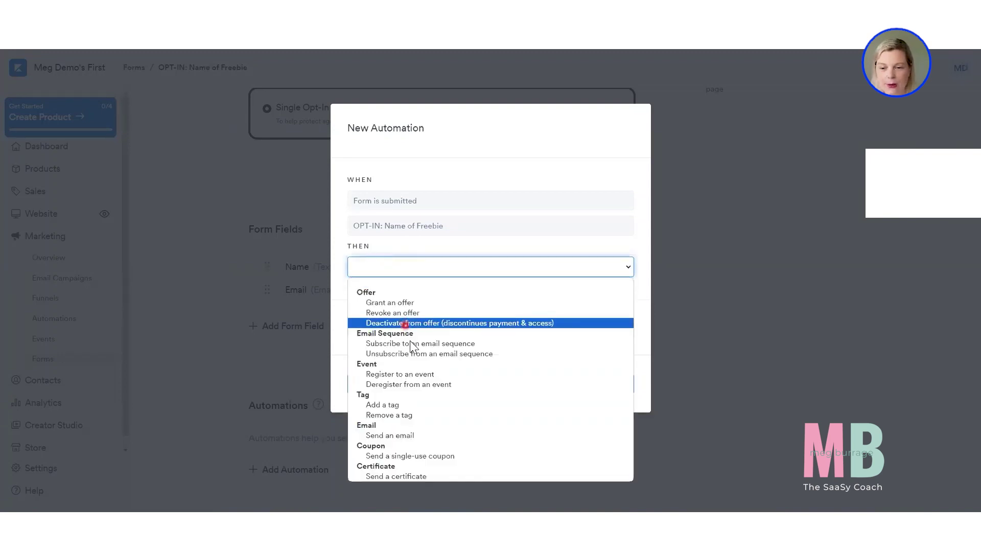
click(410, 343)
click(408, 292)
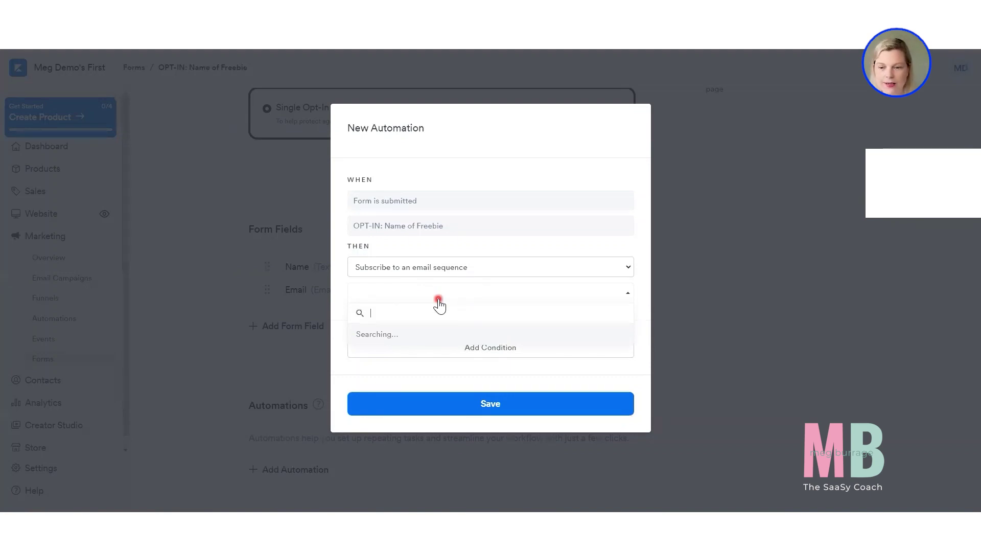
click(445, 333)
click(500, 405)
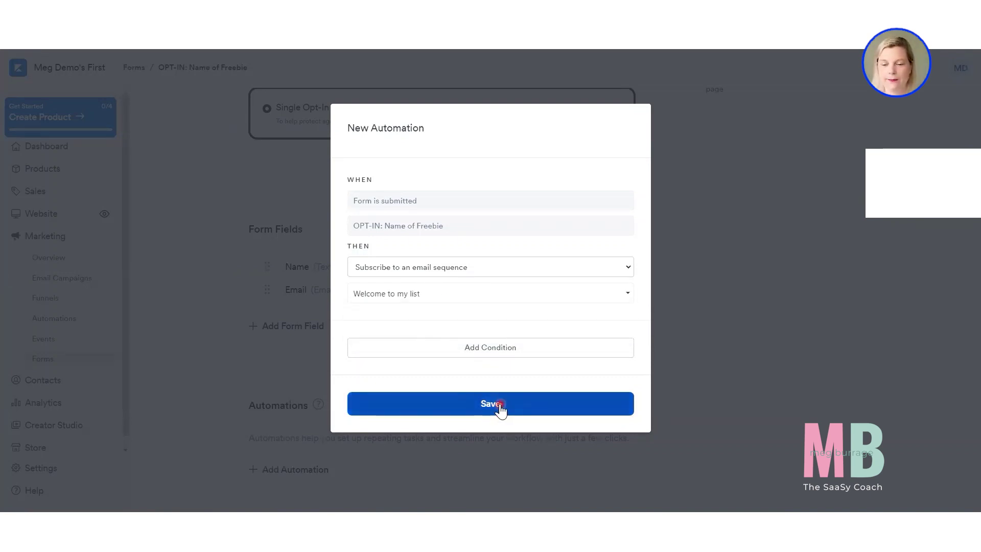
click(853, 120)
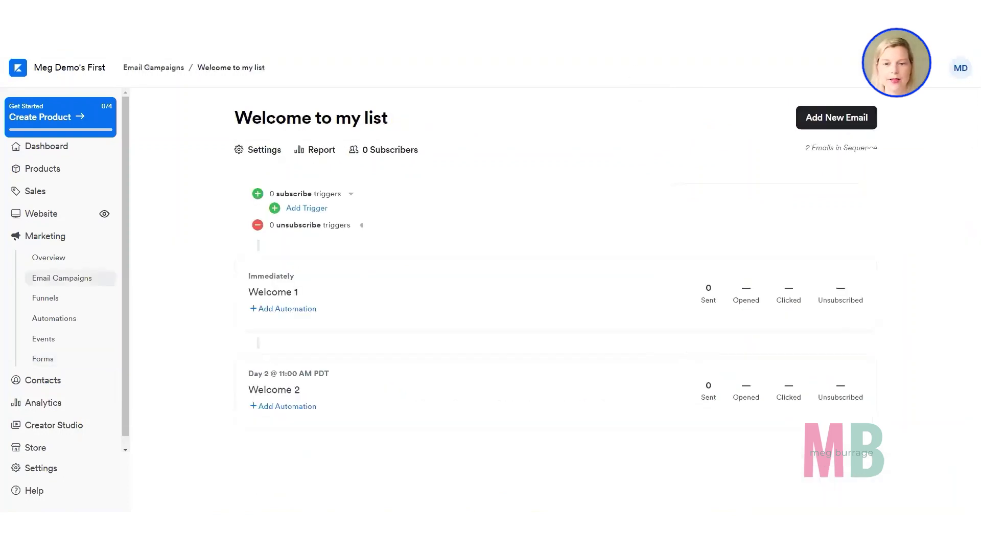
- Check the subscribe triggers of the "Welcome to my list" email sequence for the opt-in form
click(270, 205)
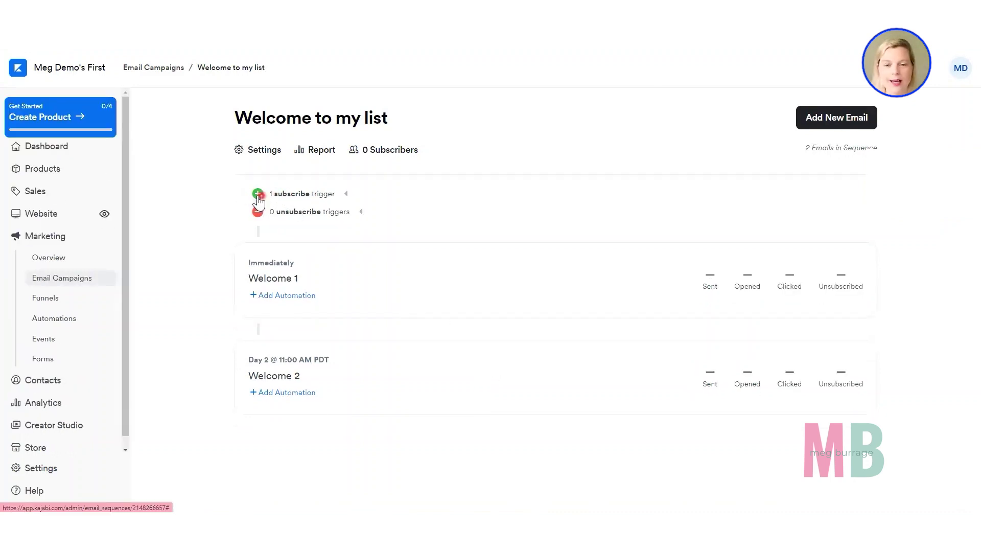
click(258, 199)
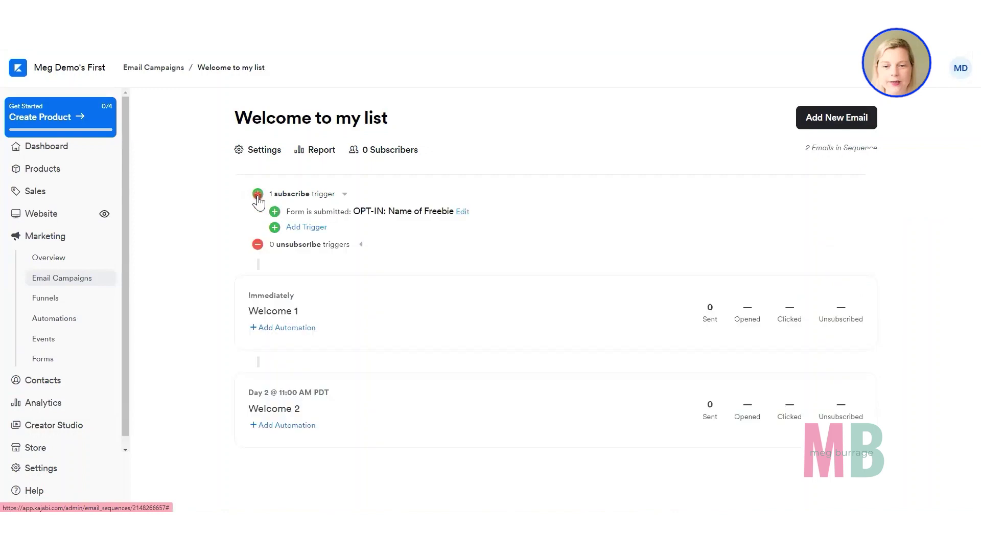
click(306, 219)
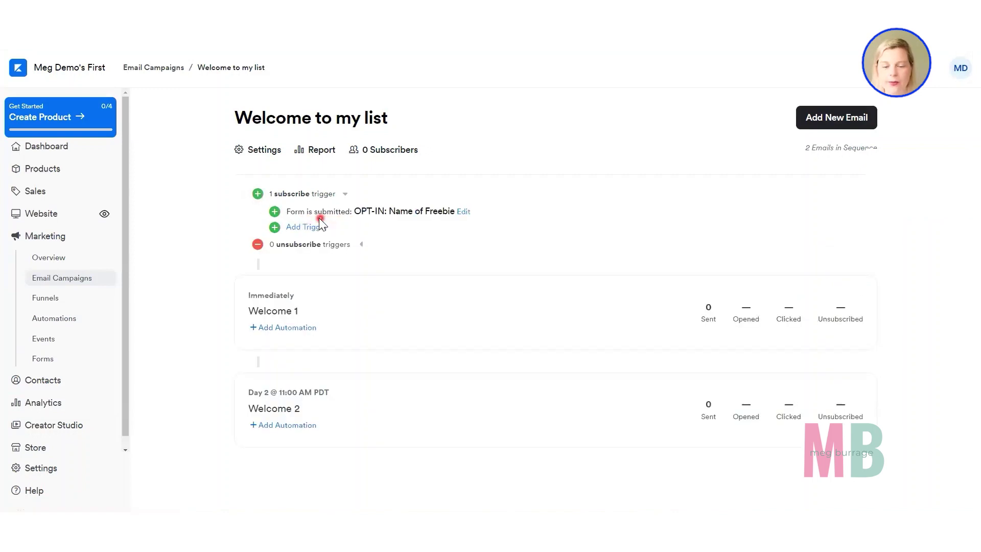